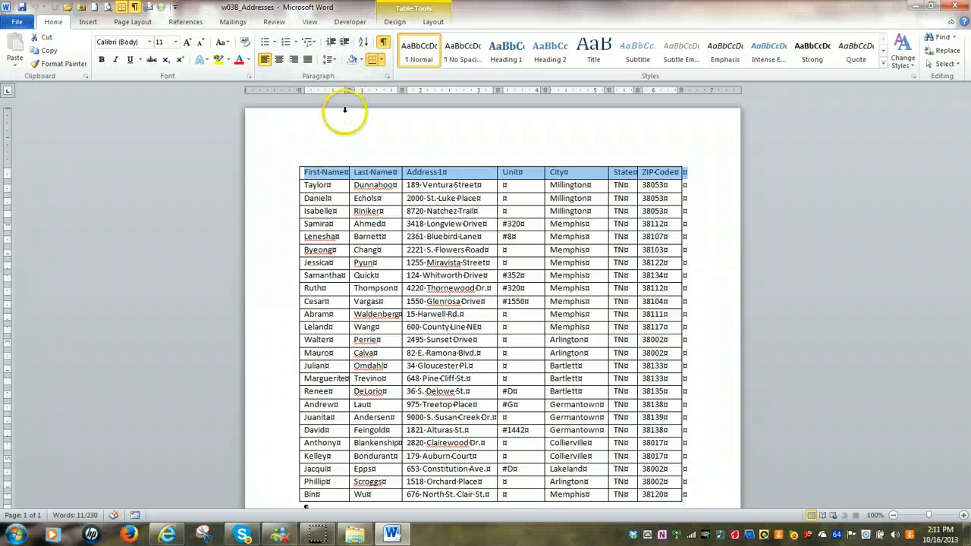
# Examine the header row and individual records of the w03B_Addresses table, down to its last row.
pyautogui.click(340, 157)
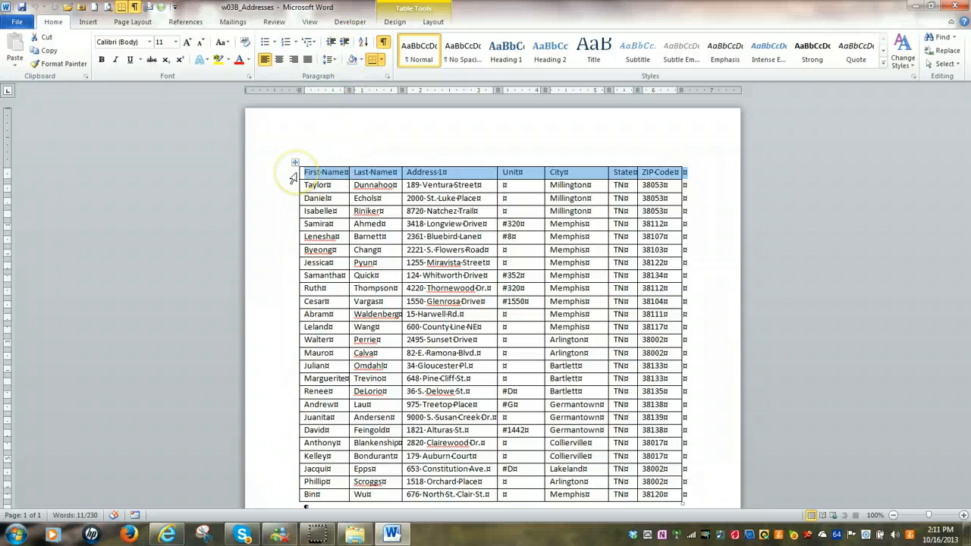
pyautogui.click(291, 177)
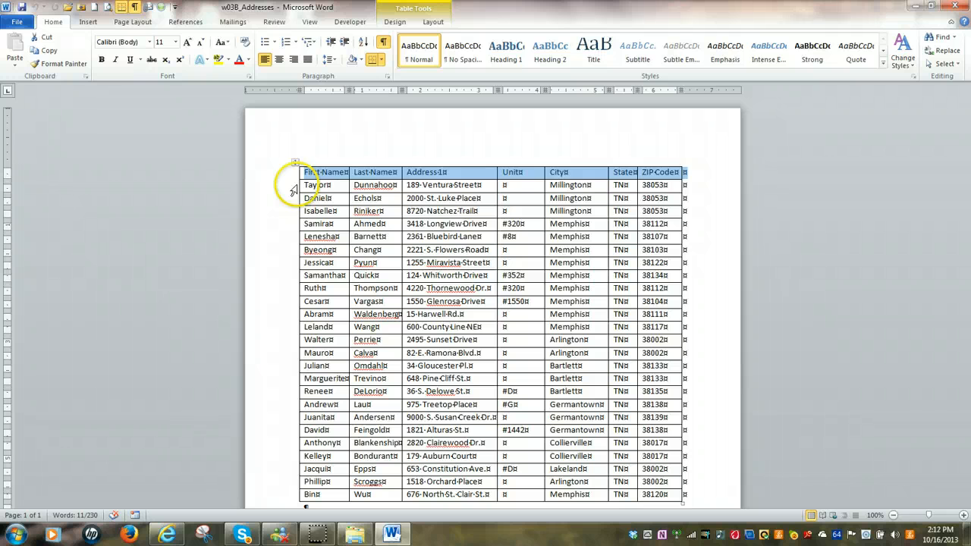
pyautogui.click(293, 188)
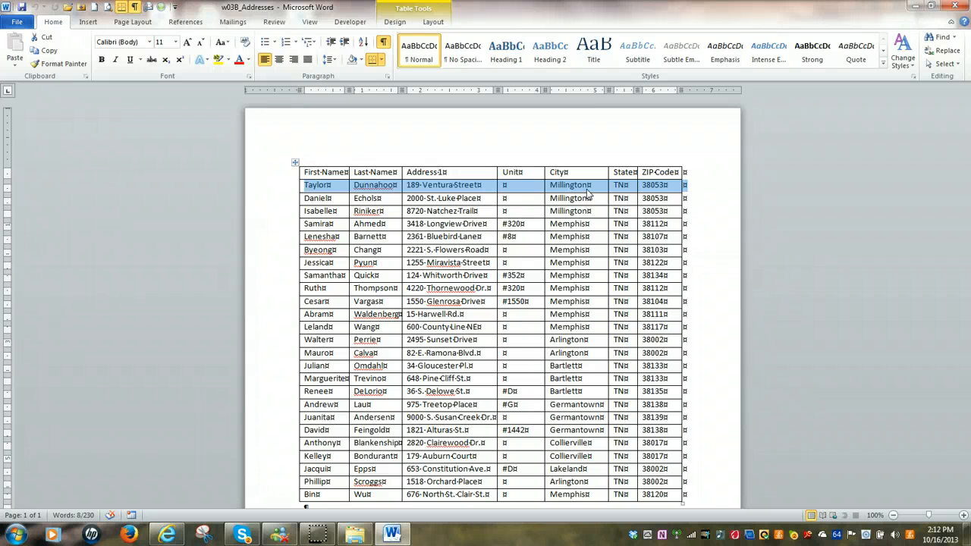
pyautogui.click(289, 368)
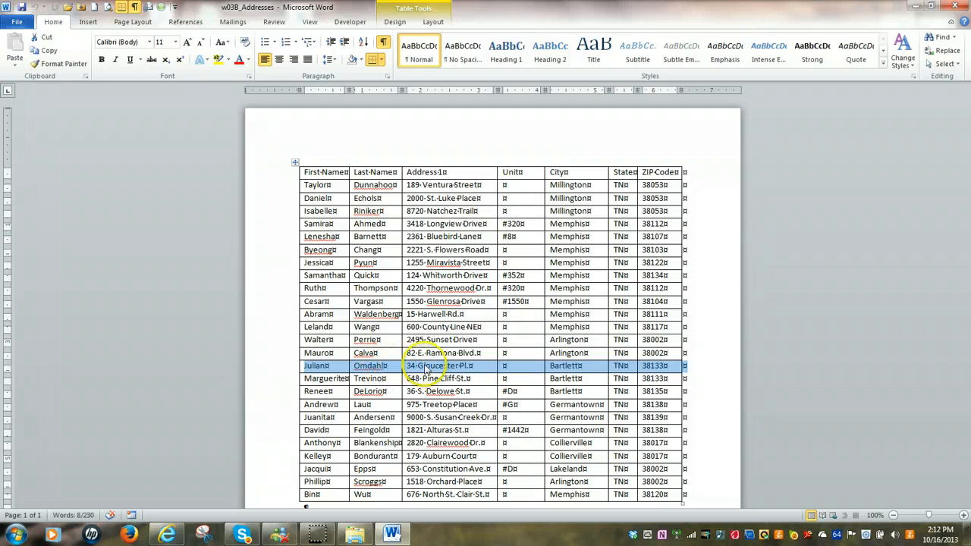
pyautogui.scroll(-2, 364, 425)
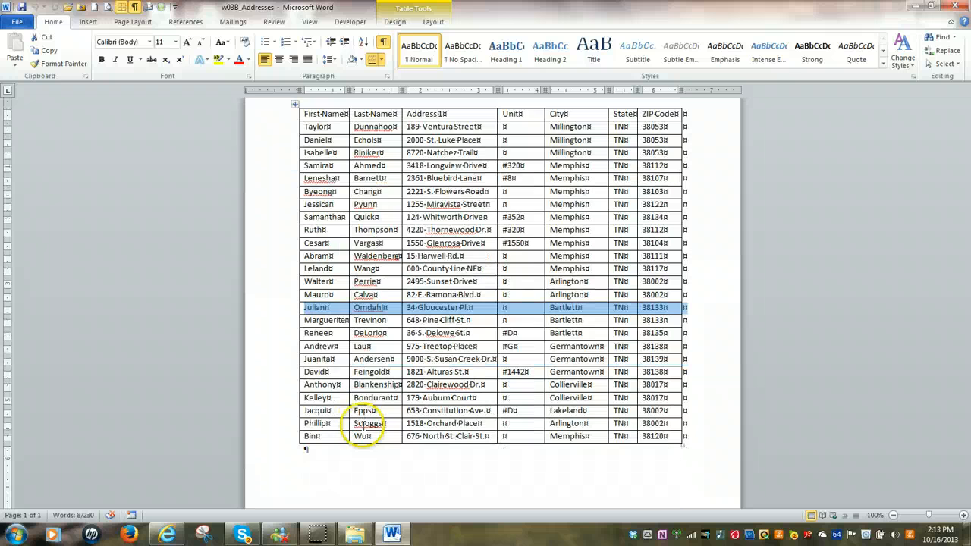
pyautogui.scroll(2, 363, 423)
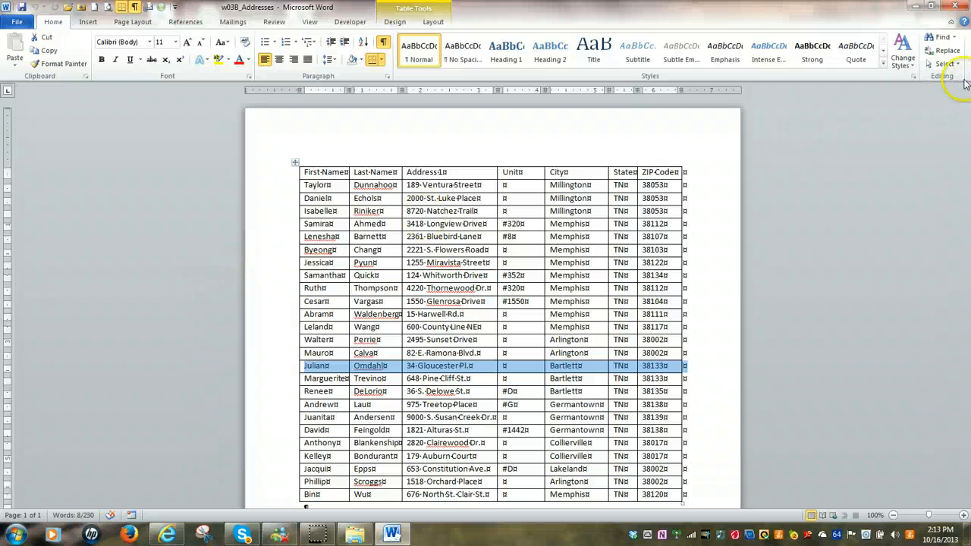
# Close the w03B_Addresses document and bring up a new blank document.
pyautogui.click(957, 8)
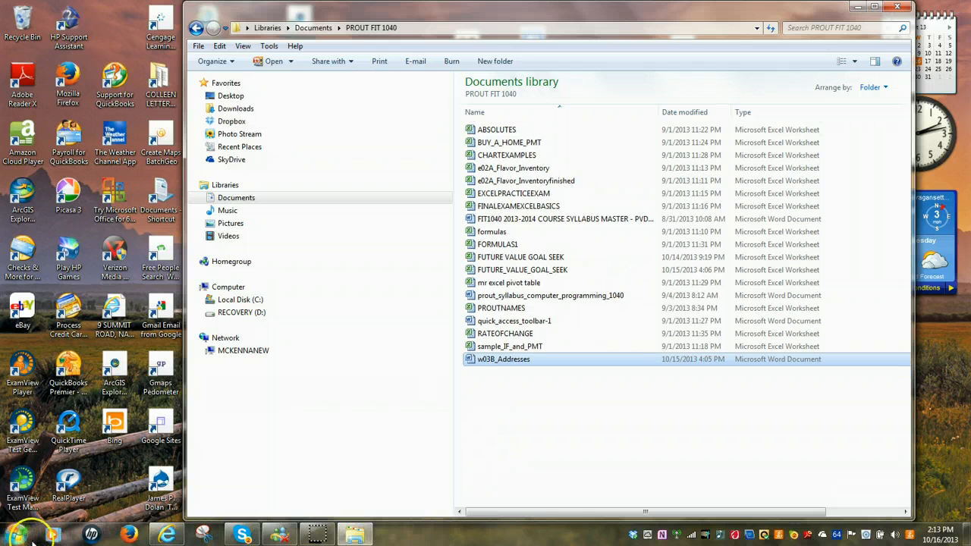
pyautogui.click(312, 535)
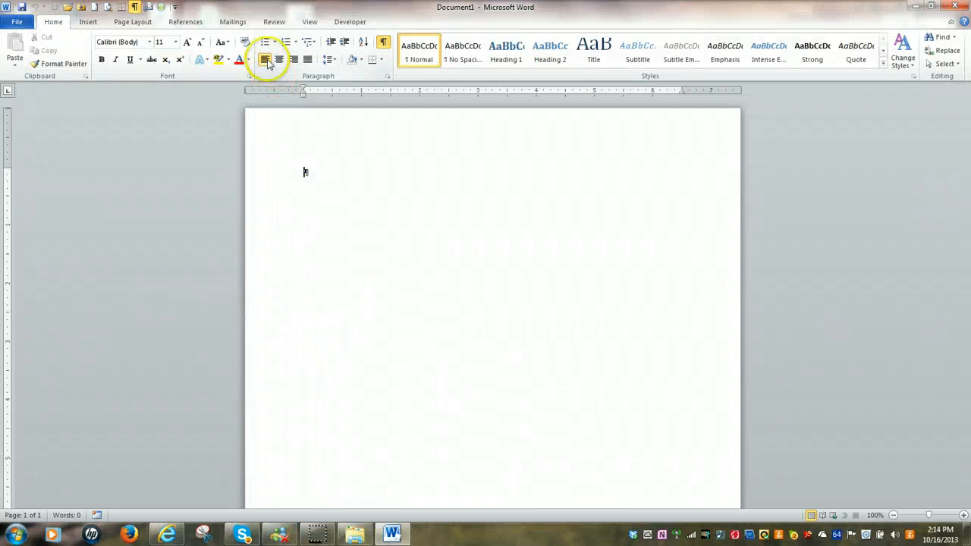
# Start the Step by Step Mail Merge Wizard and choose Labels as the document type.
pyautogui.click(232, 23)
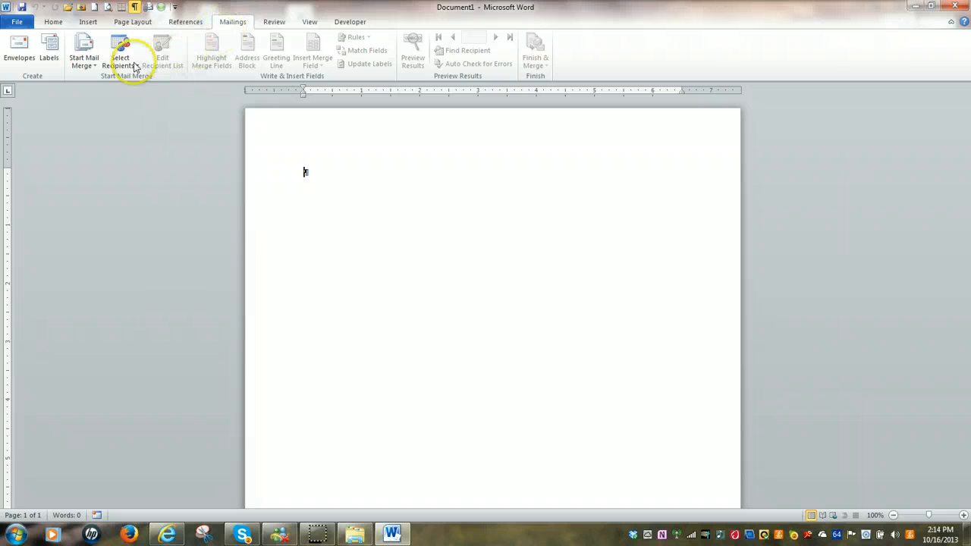
pyautogui.click(96, 70)
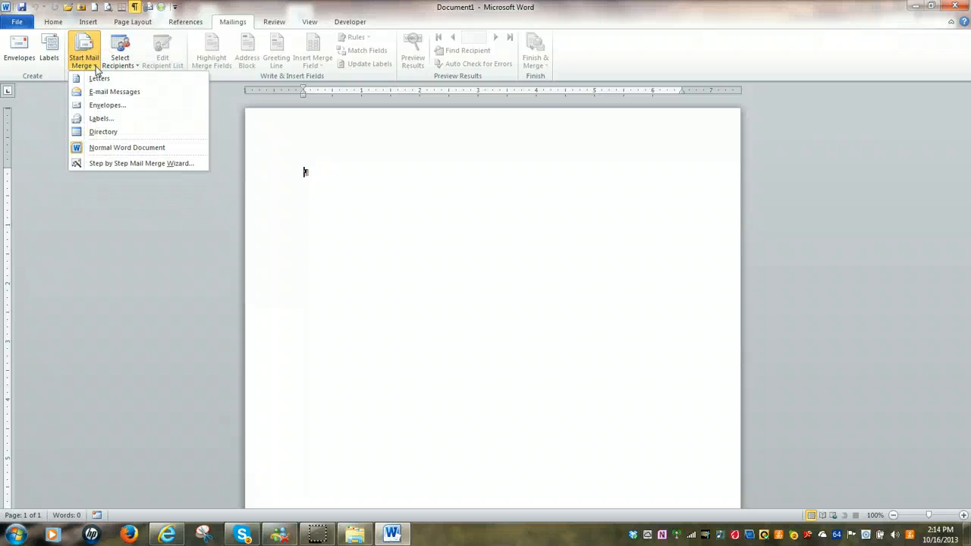
pyautogui.click(107, 167)
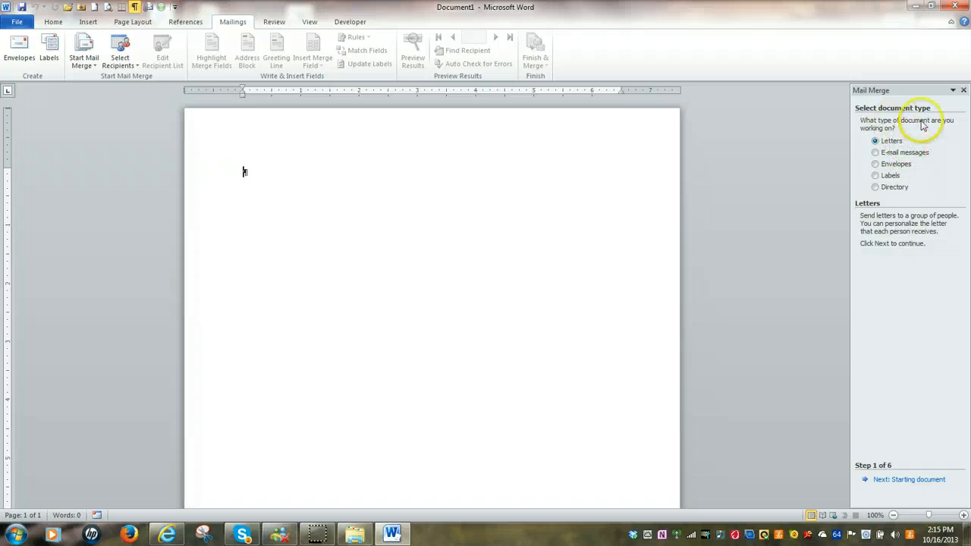
pyautogui.click(875, 176)
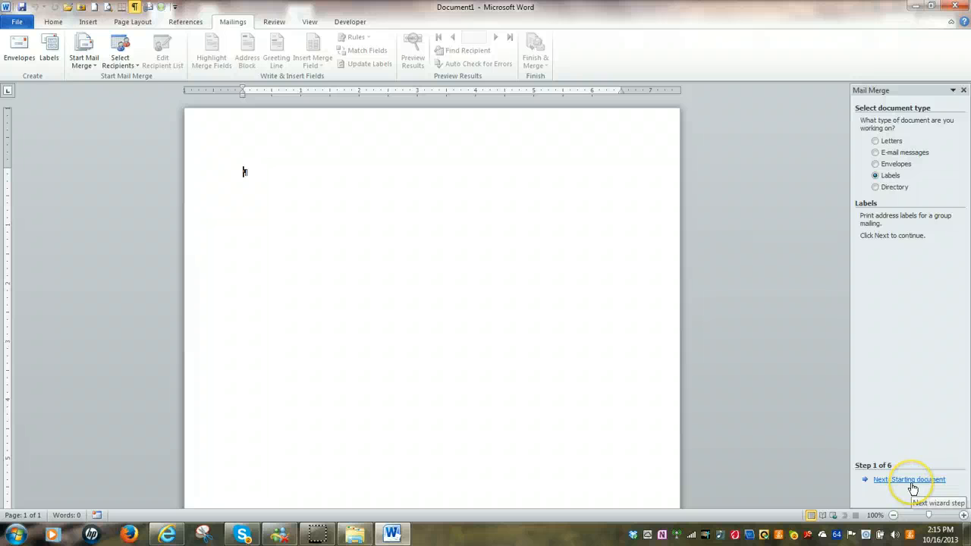
# Change the starting document's layout to Avery US Letter 5162 Easy Peel Address Labels.
pyautogui.click(912, 480)
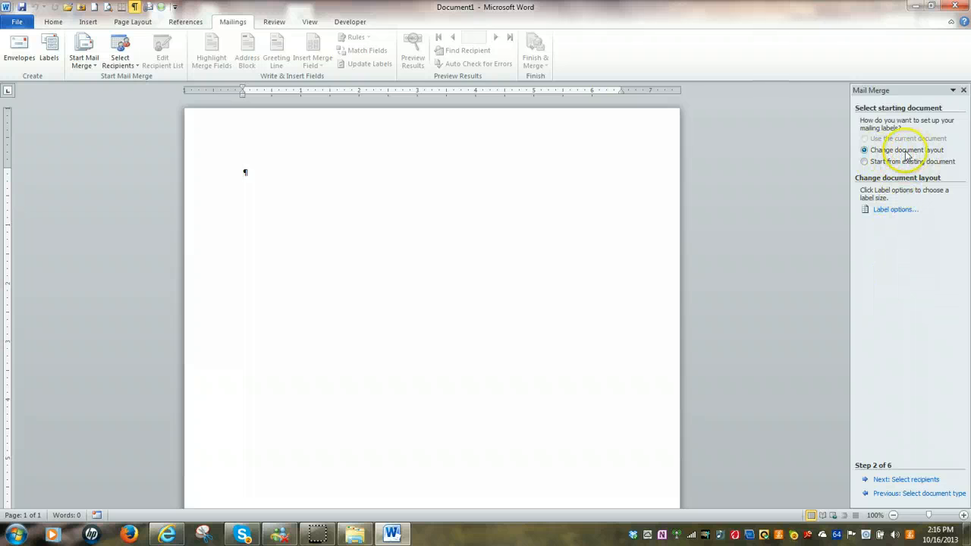
pyautogui.click(890, 211)
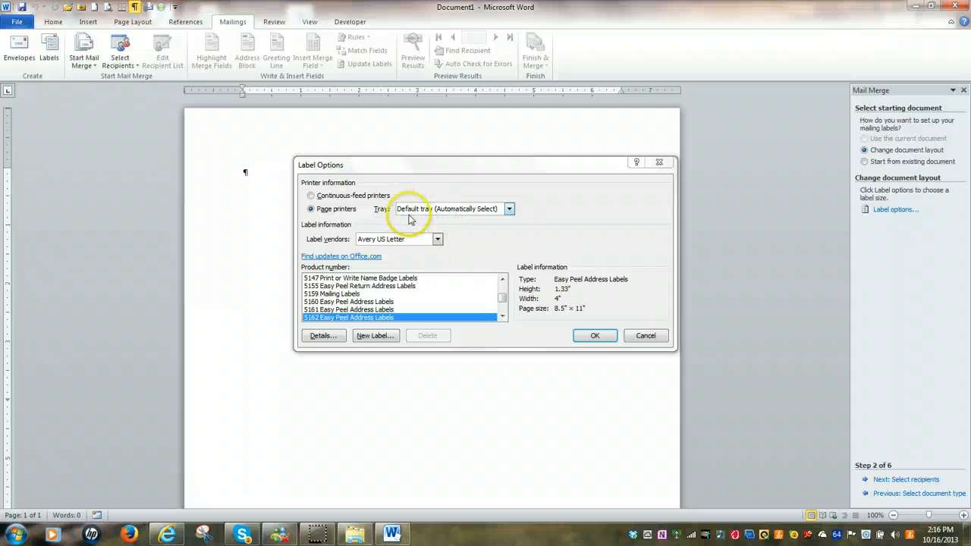
pyautogui.click(596, 336)
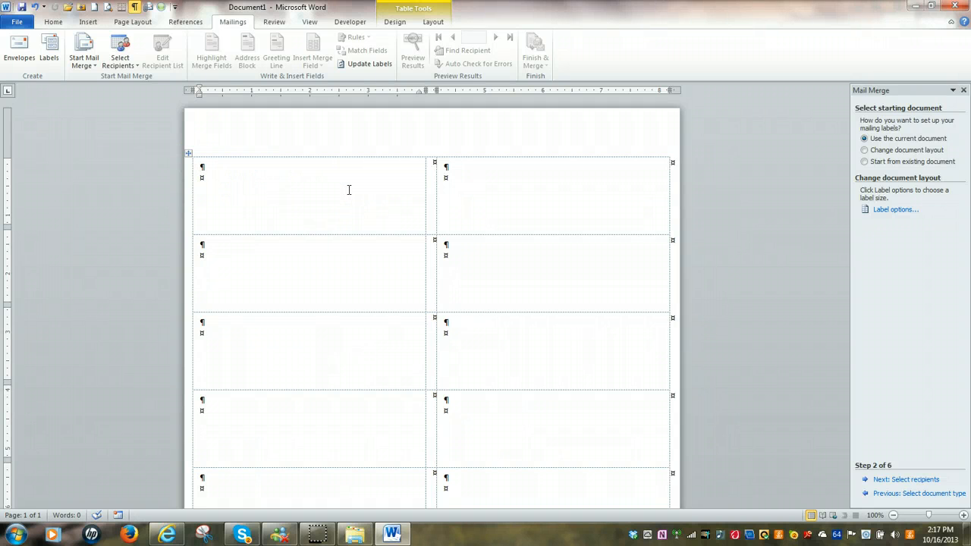
# Select the whole label table to inspect its layout, and clear the selection again.
pyautogui.click(343, 189)
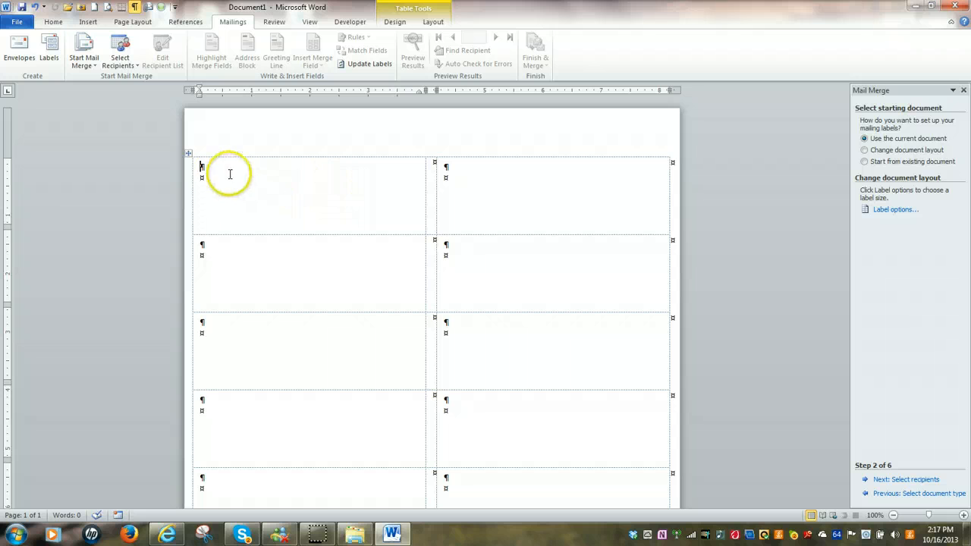
pyautogui.click(187, 153)
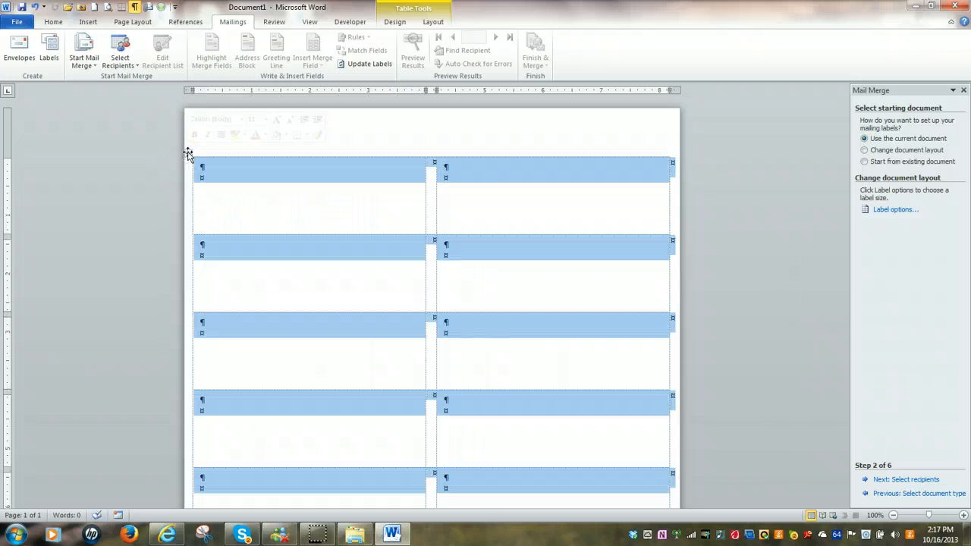
pyautogui.click(225, 206)
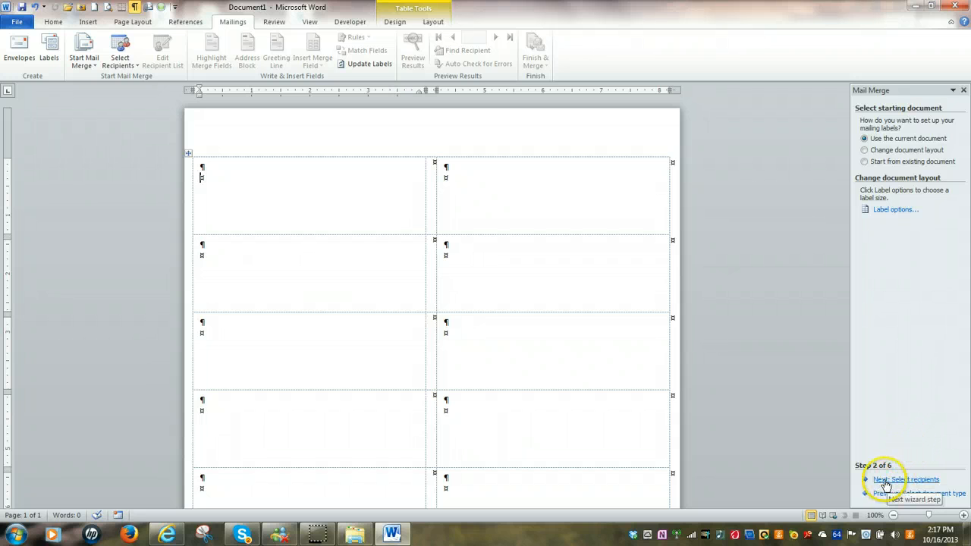
# Use the existing list w03B_Addresses from the PROUT FIT 1040 documents folder as the merge recipients.
pyautogui.click(924, 480)
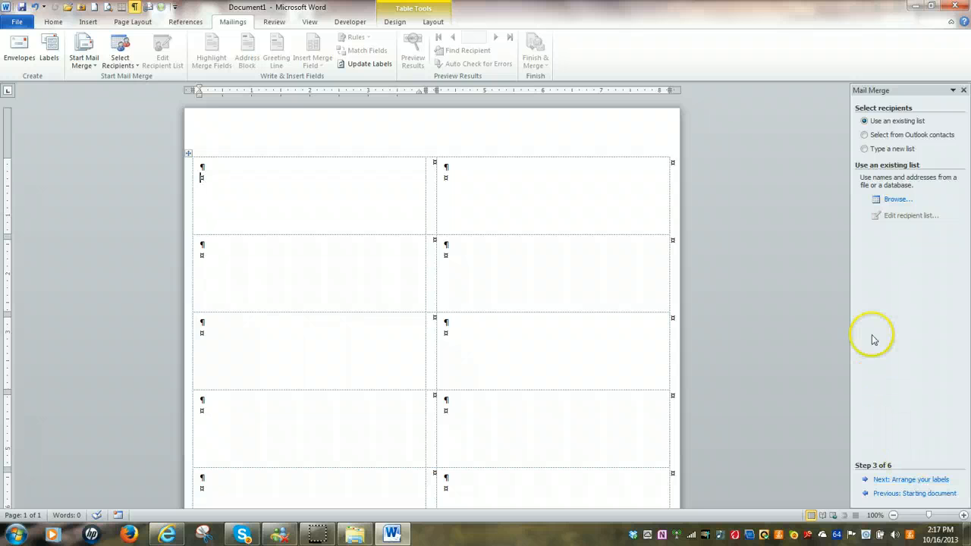
pyautogui.click(894, 200)
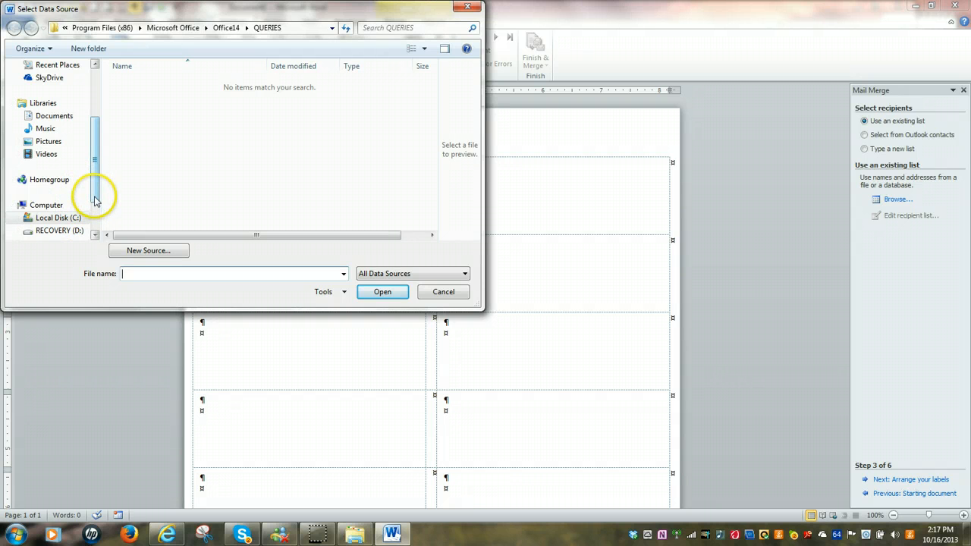
pyautogui.click(62, 119)
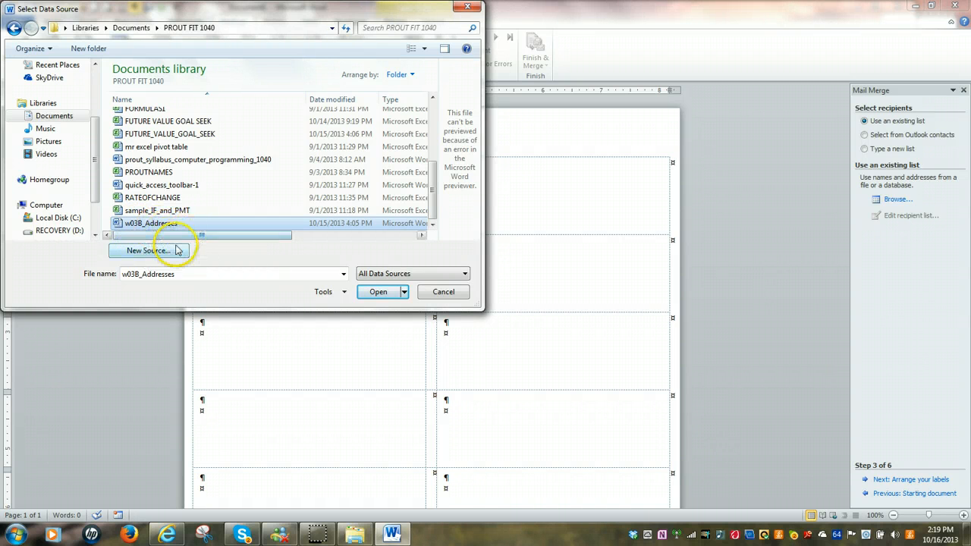
pyautogui.click(379, 293)
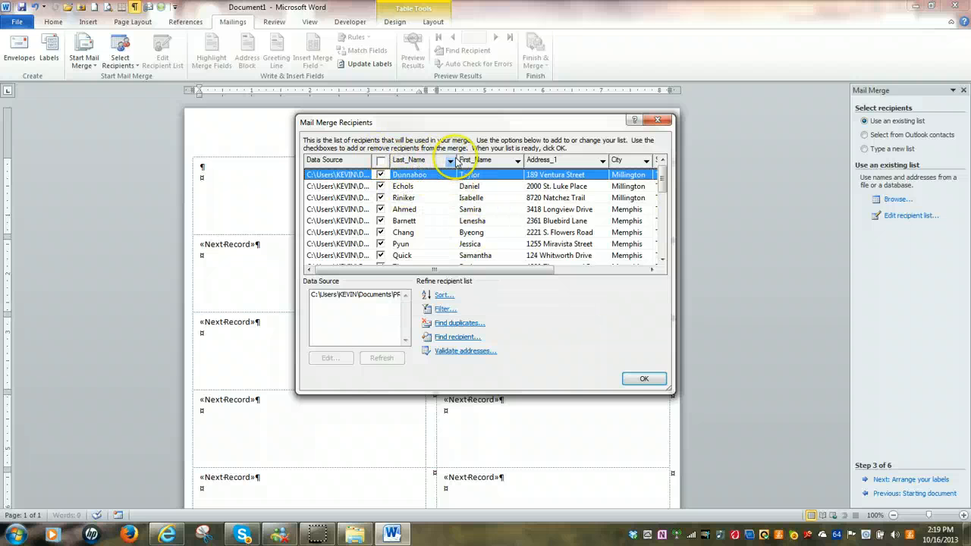
# Review all columns of the mail merge recipient list, from the data source through to Unit.
pyautogui.click(652, 269)
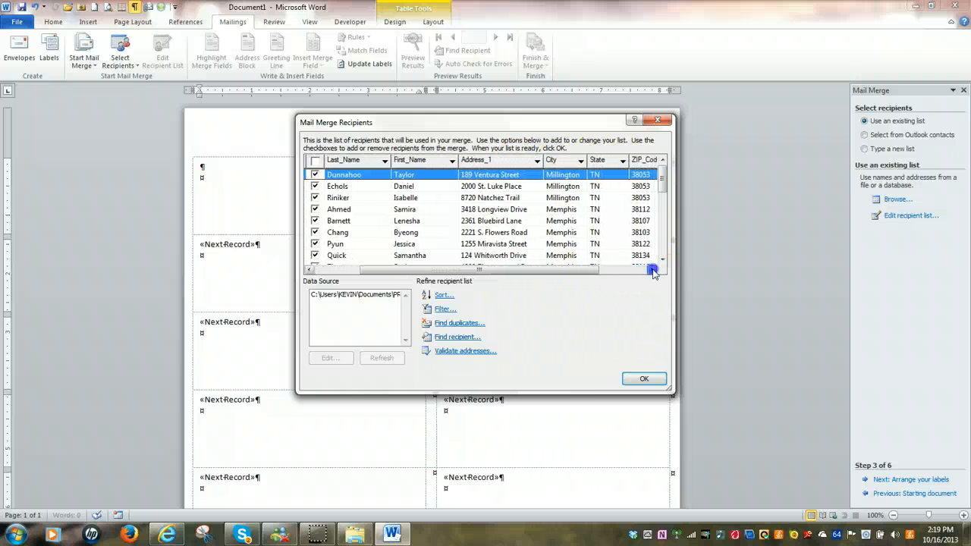
pyautogui.click(652, 269)
pyautogui.click(652, 269)
pyautogui.click(652, 269)
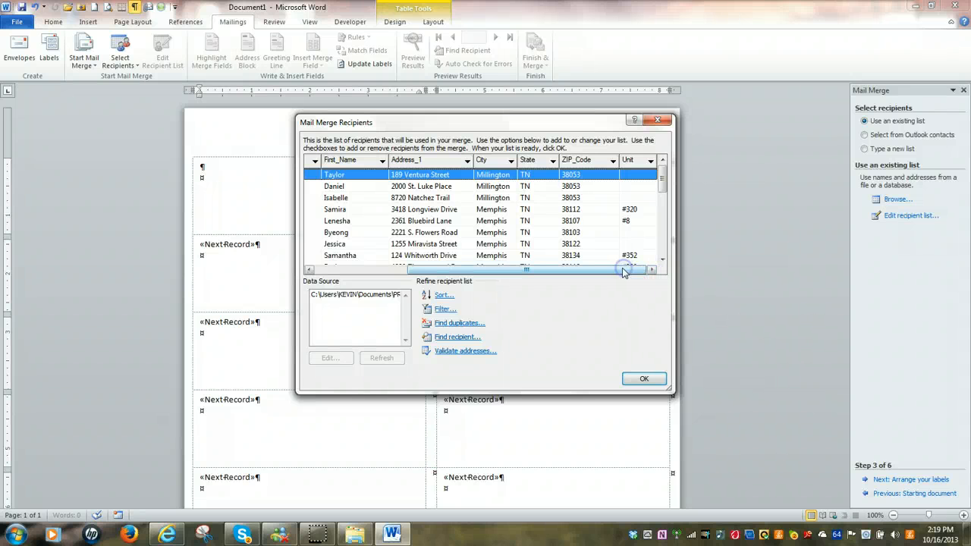
pyautogui.moveTo(621, 269); pyautogui.dragTo(460, 269)
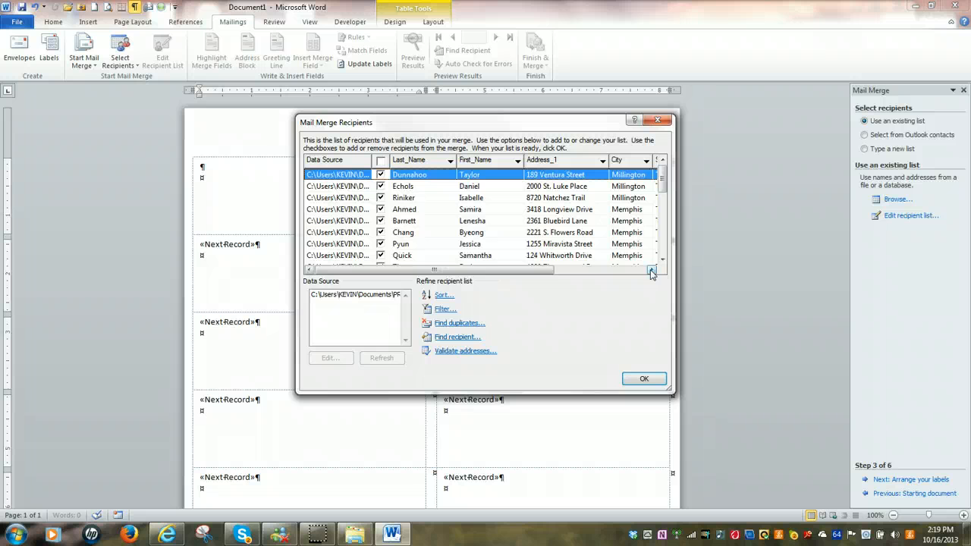
pyautogui.moveTo(651, 272); pyautogui.dragTo(651, 272)
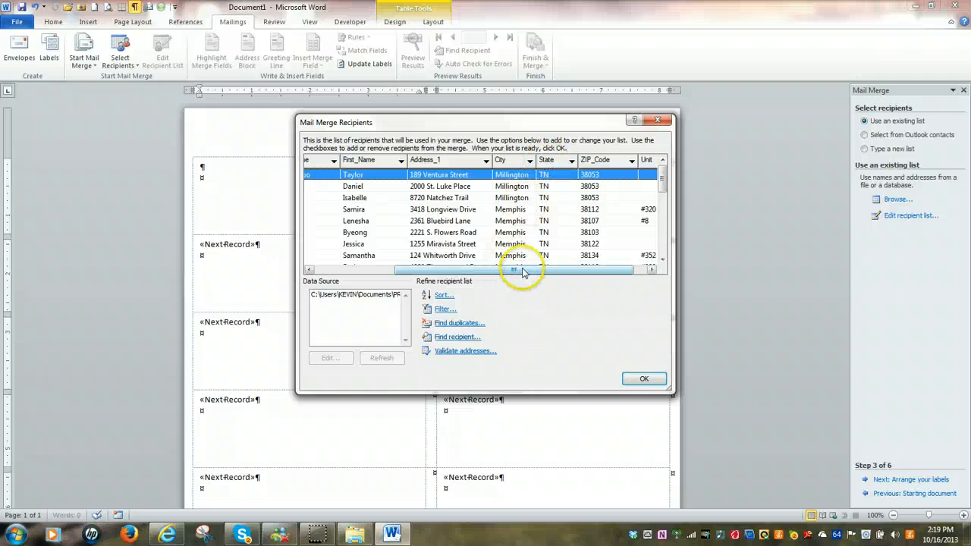
pyautogui.moveTo(522, 272); pyautogui.dragTo(462, 274)
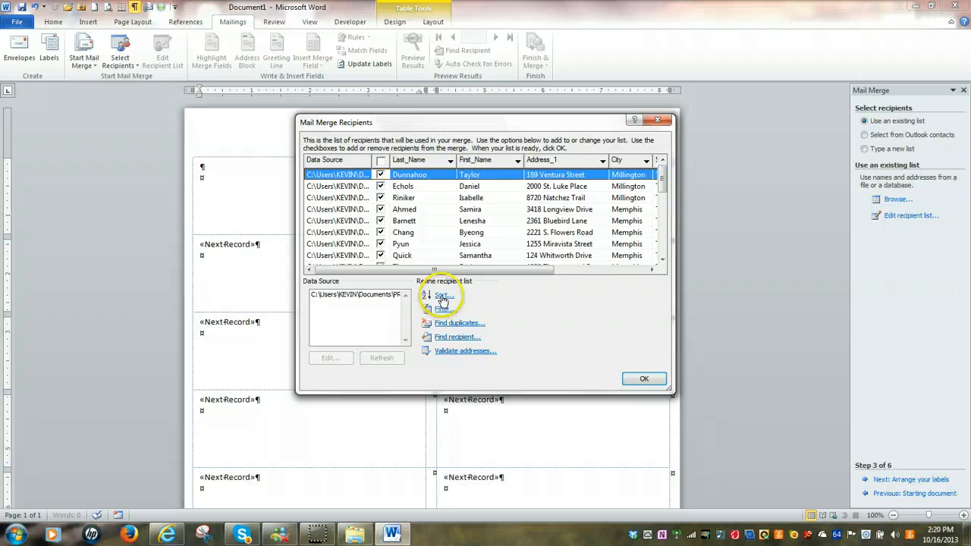
# Sort the mail merge recipients by Last Name in ascending order and accept the list.
pyautogui.click(443, 296)
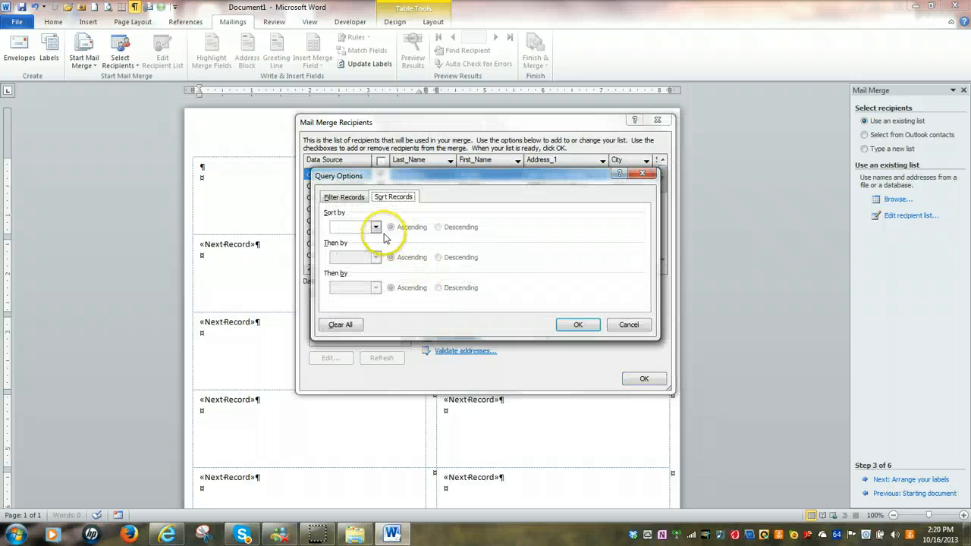
pyautogui.click(375, 228)
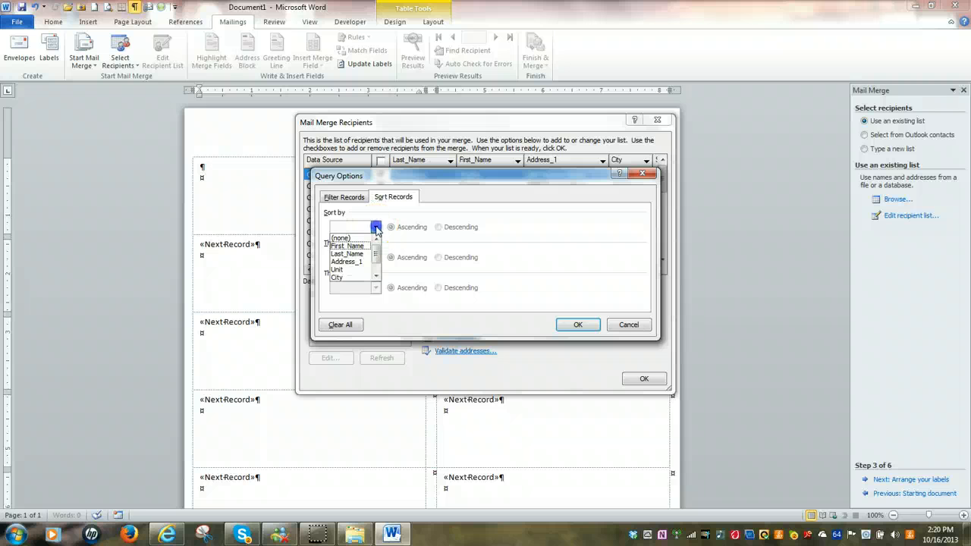
pyautogui.click(349, 253)
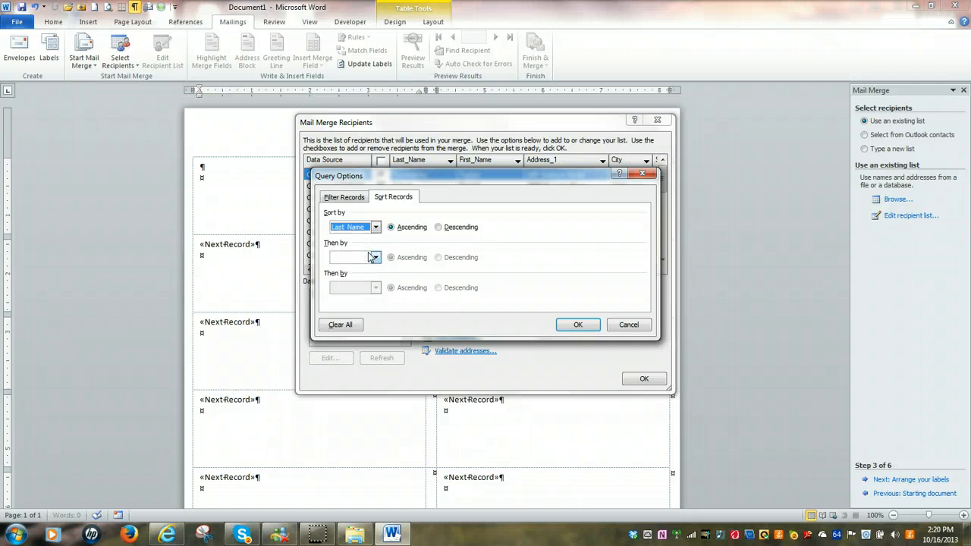
pyautogui.click(578, 325)
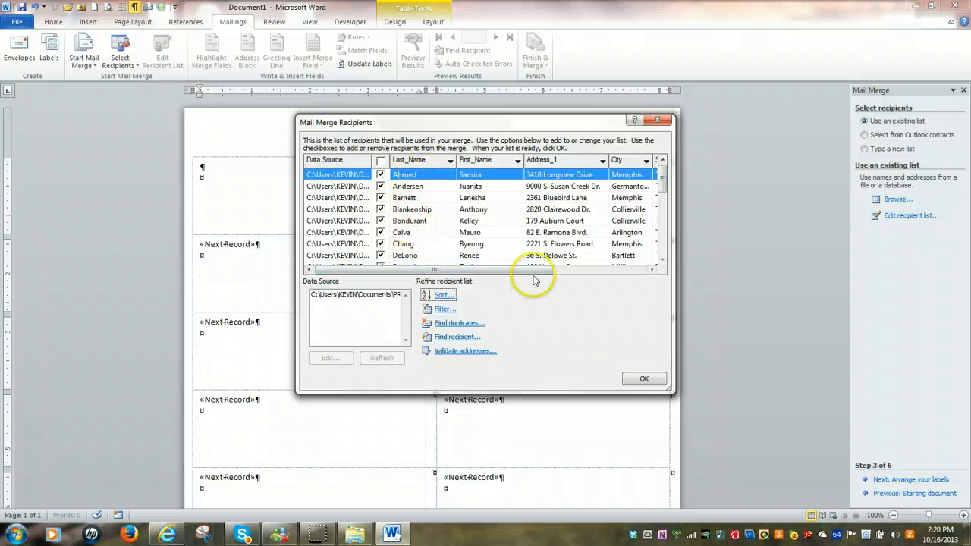
pyautogui.click(645, 379)
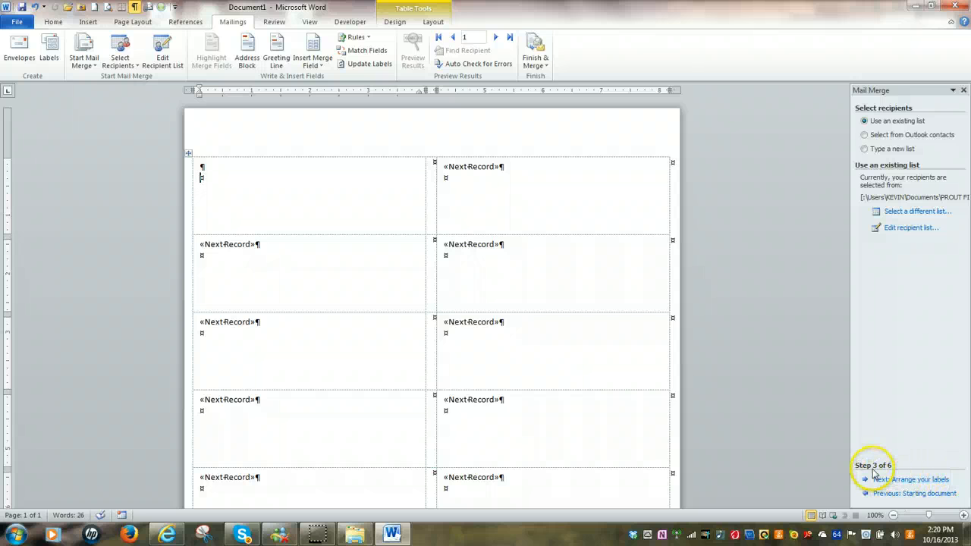
# Advance to arranging the labels and insert an address block in the first label, with Address 2 matched to the Unit field.
pyautogui.click(912, 481)
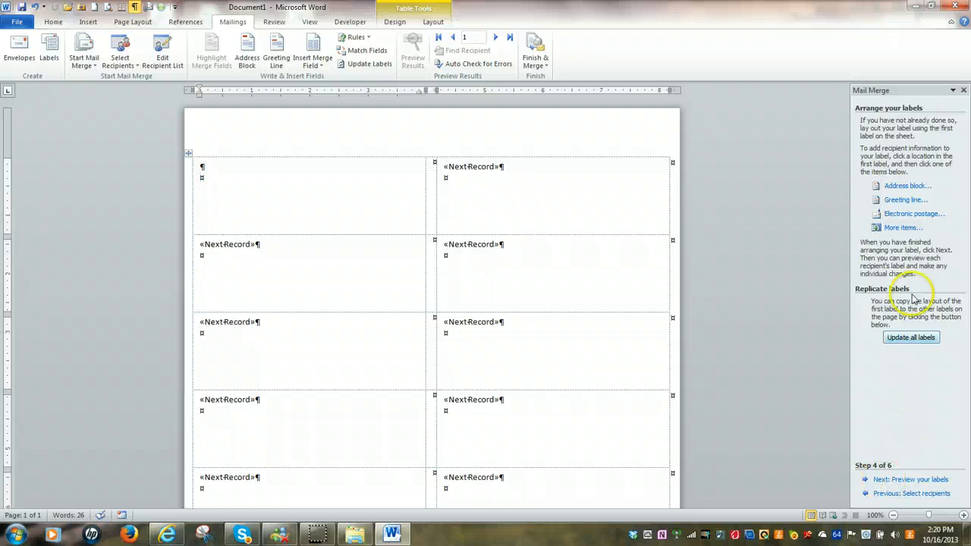
pyautogui.click(904, 188)
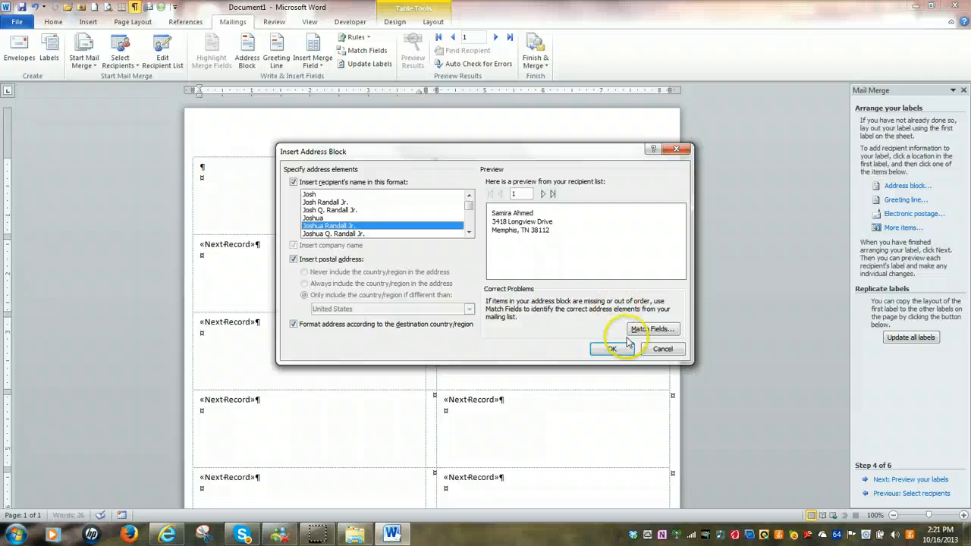
pyautogui.click(652, 329)
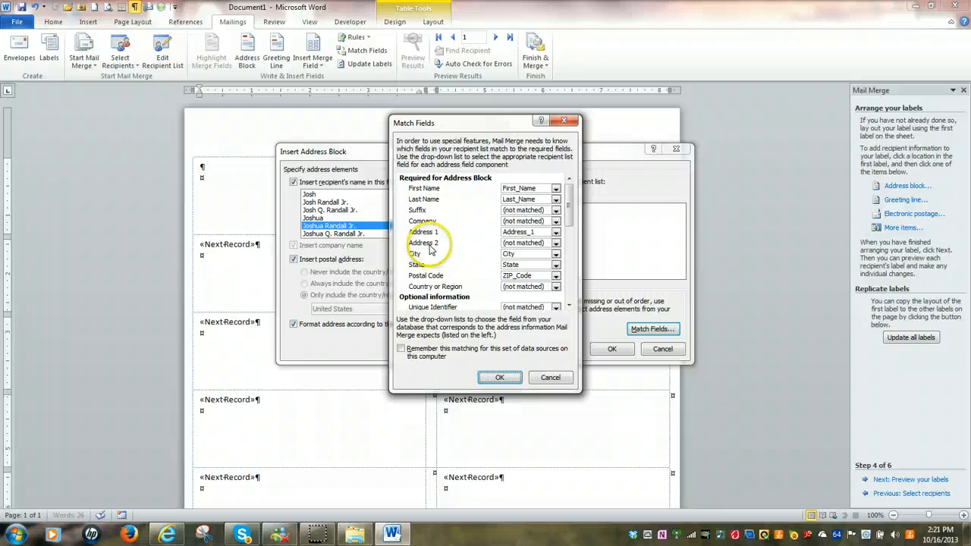
pyautogui.click(556, 244)
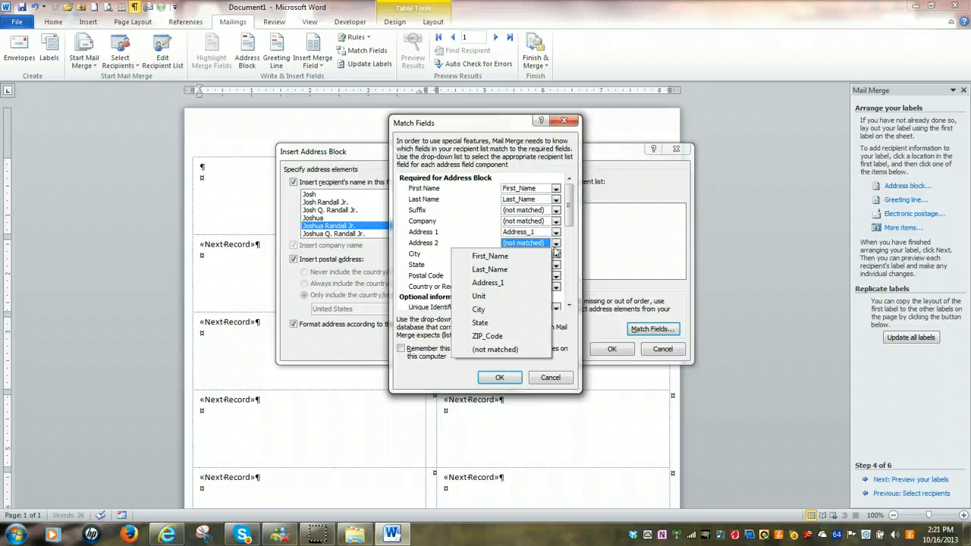
pyautogui.click(485, 296)
pyautogui.click(491, 281)
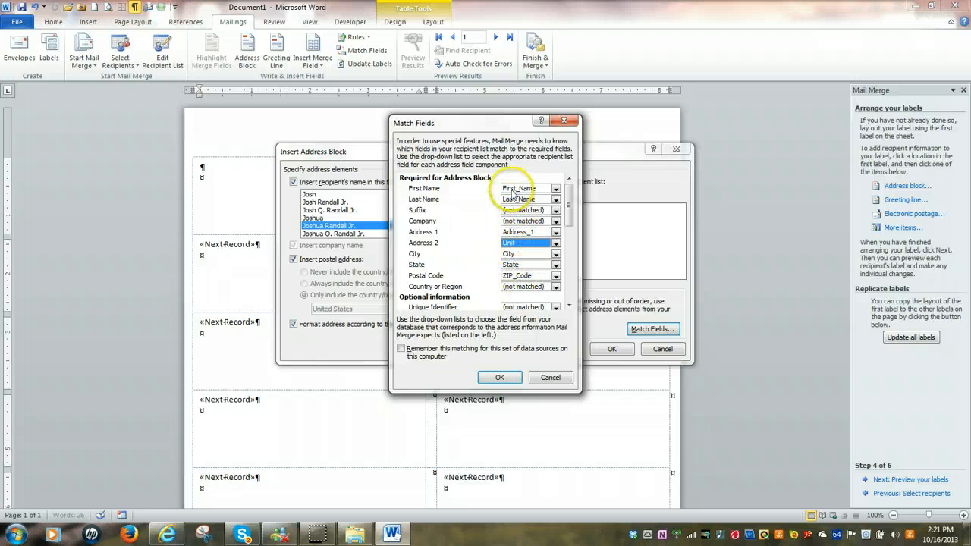
pyautogui.click(500, 379)
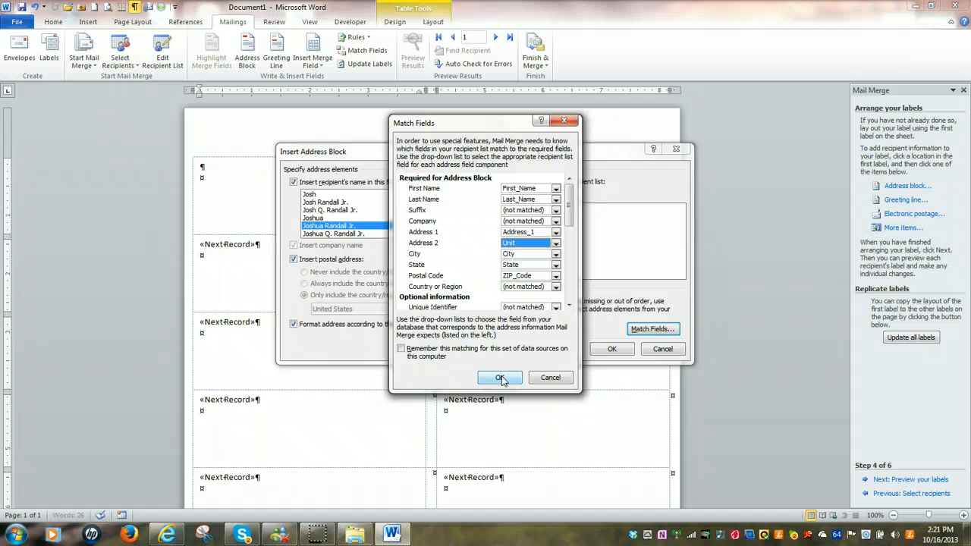
pyautogui.click(501, 379)
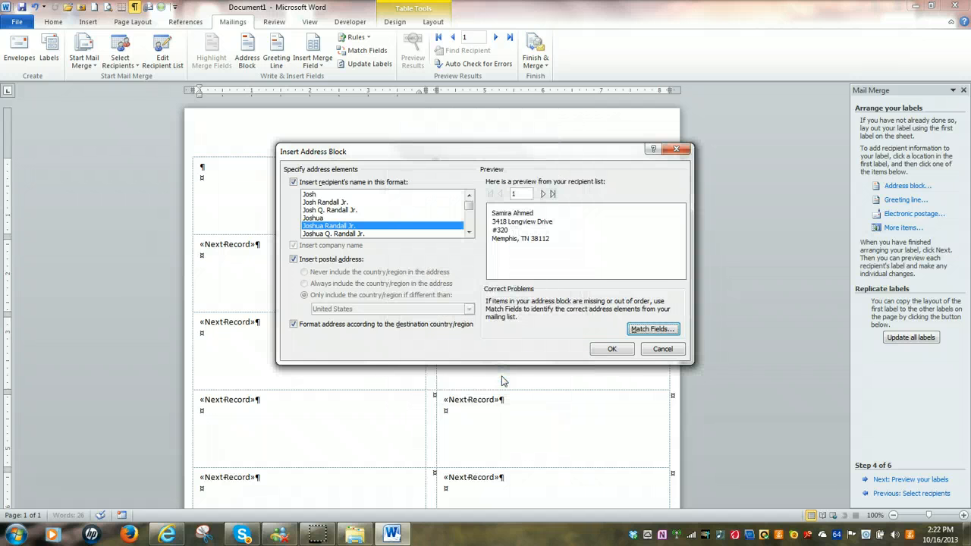
pyautogui.click(612, 349)
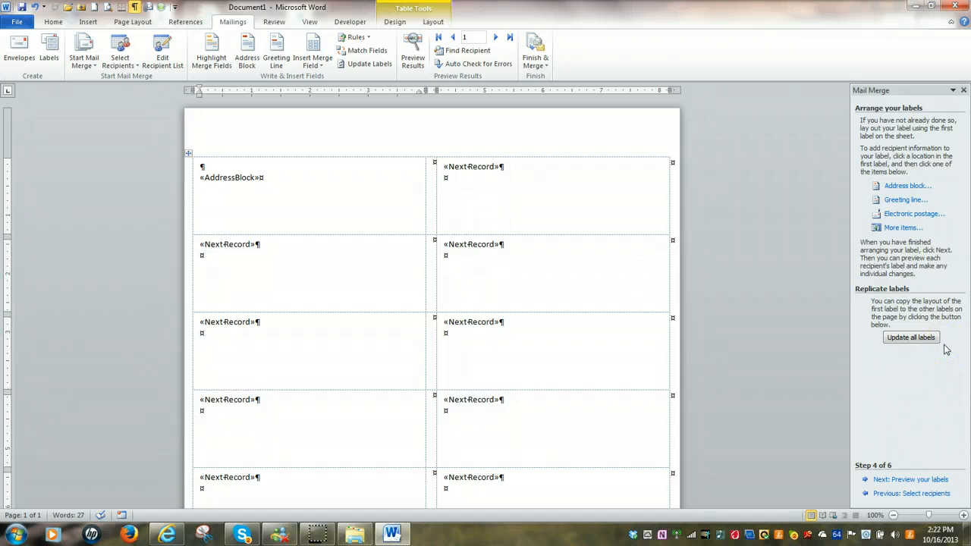
# Replicate the first label's address block to all labels on the sheet and preview the merged labels.
pyautogui.click(903, 338)
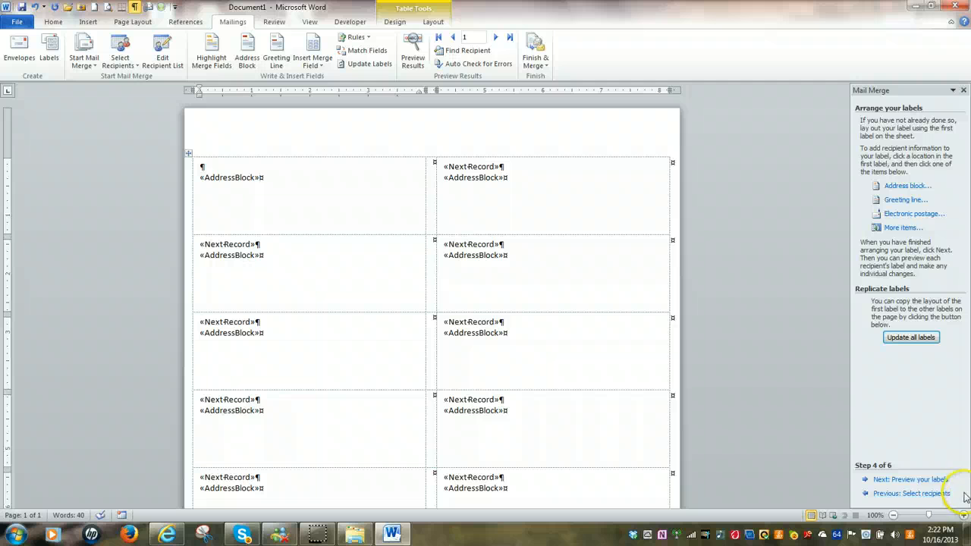
pyautogui.click(908, 481)
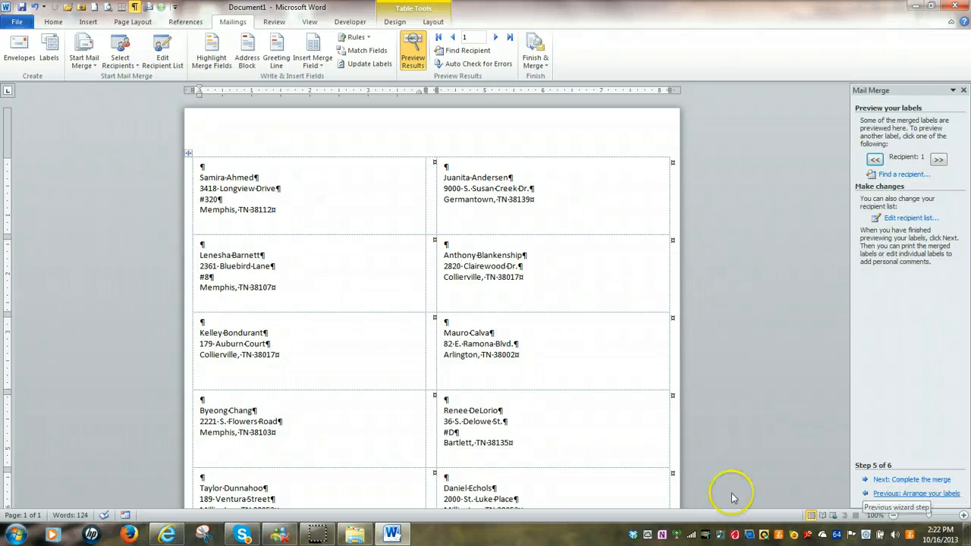
# Check the mail merge recipient list without editing it, and advance the wizard to completing the merge.
pyautogui.moveTo(317, 535)
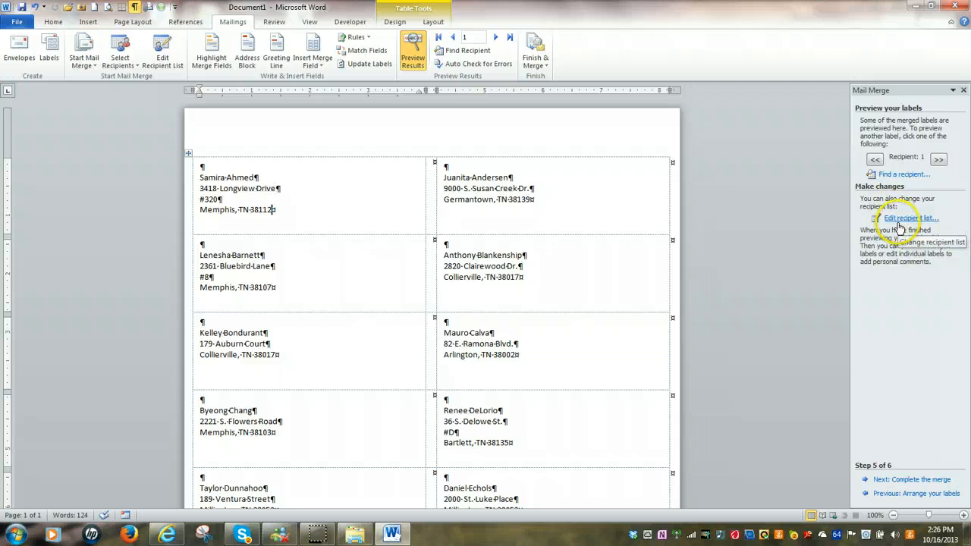
pyautogui.click(909, 219)
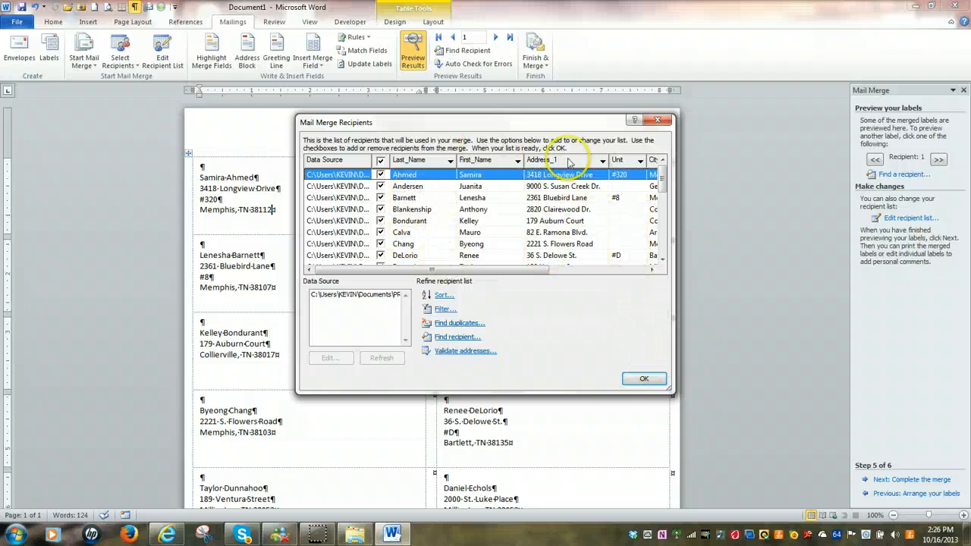
pyautogui.click(656, 120)
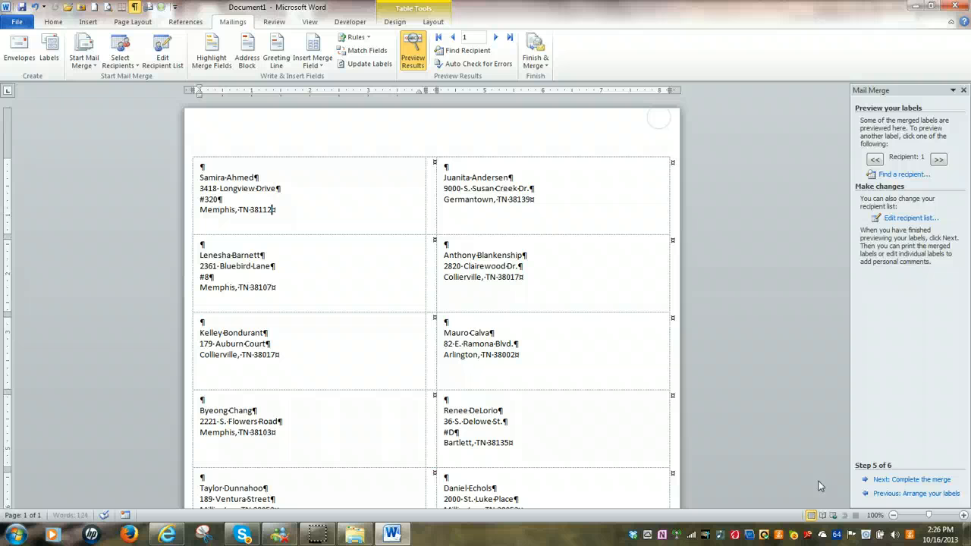
pyautogui.click(906, 481)
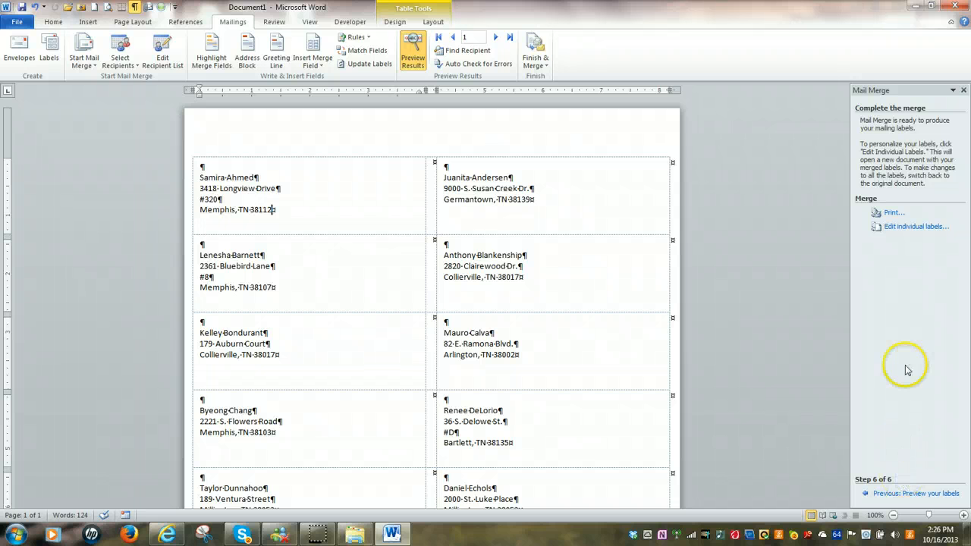
# Examine the record options for merging individual labels to a new document, and dismiss them without merging.
pyautogui.click(909, 232)
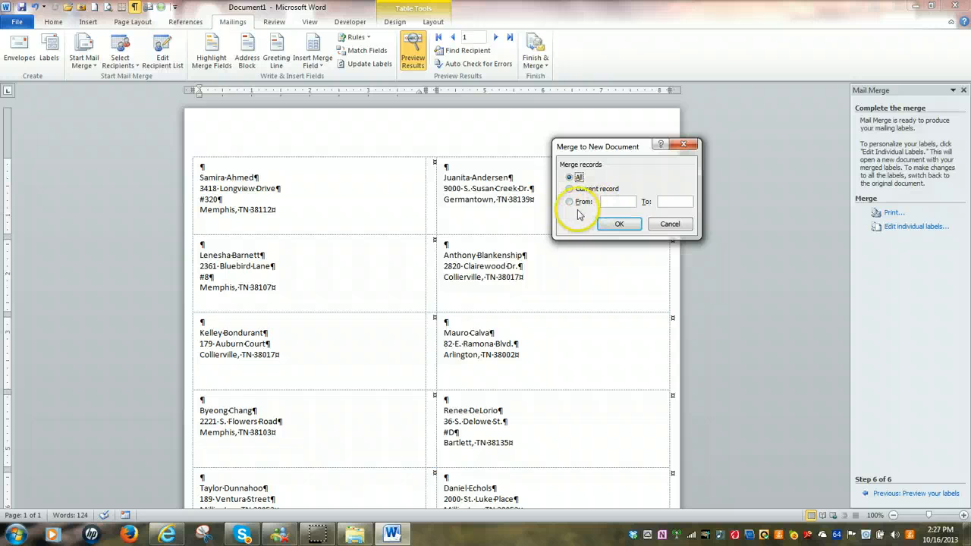
pyautogui.click(671, 226)
pyautogui.click(673, 226)
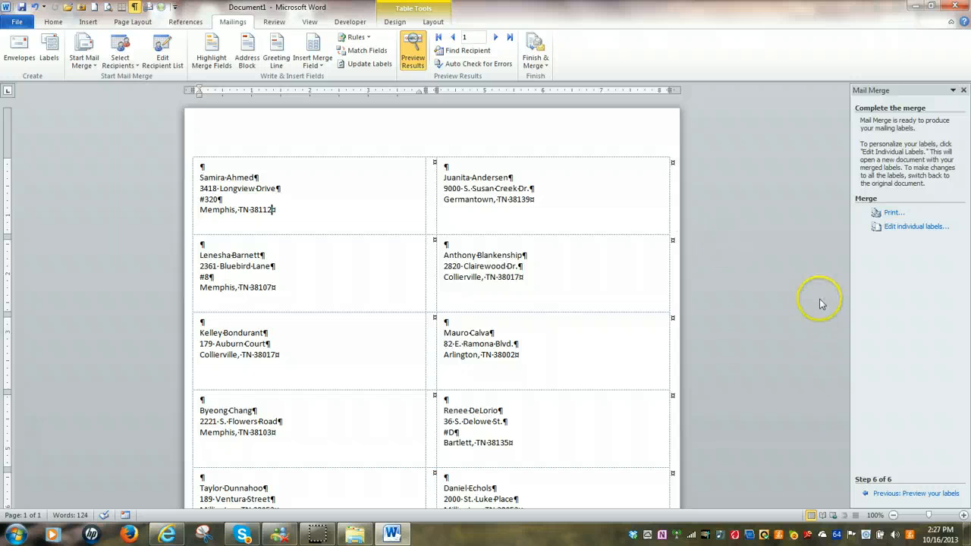